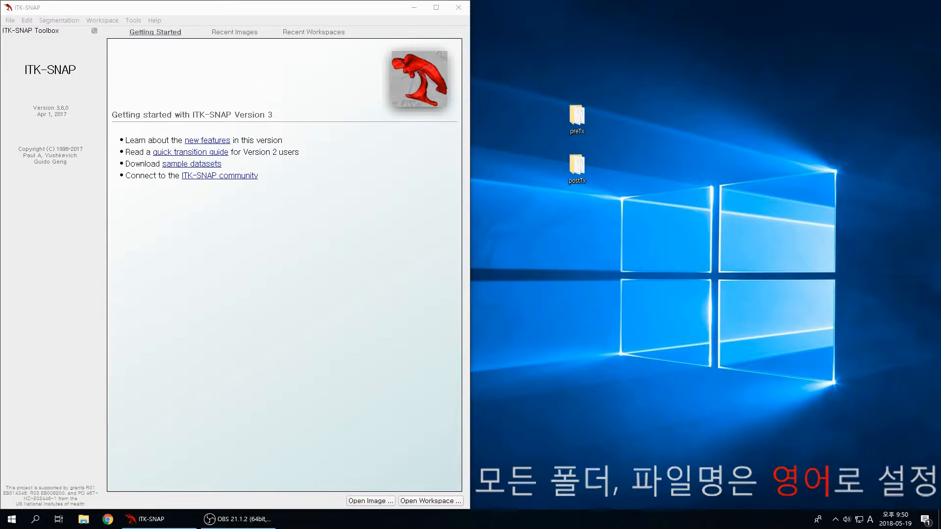
Step: Open the DICOM series of 512 images from the preTx folder in ITK-SNAP
double_click(577, 117)
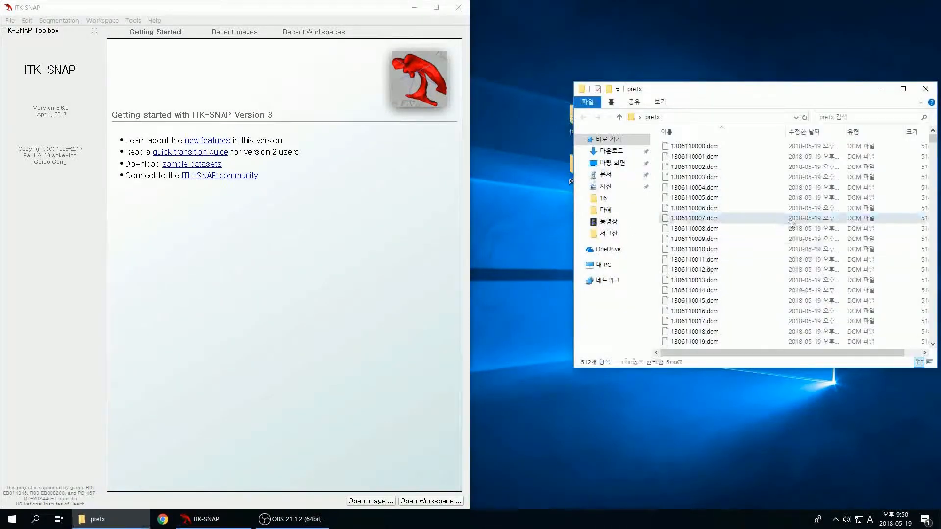
left_click_drag(780, 219, 340, 239)
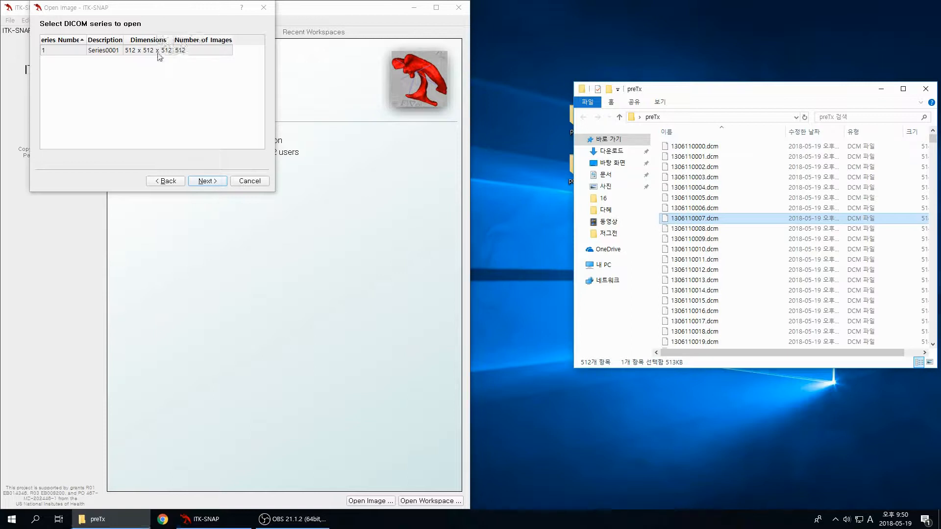
left_click(194, 181)
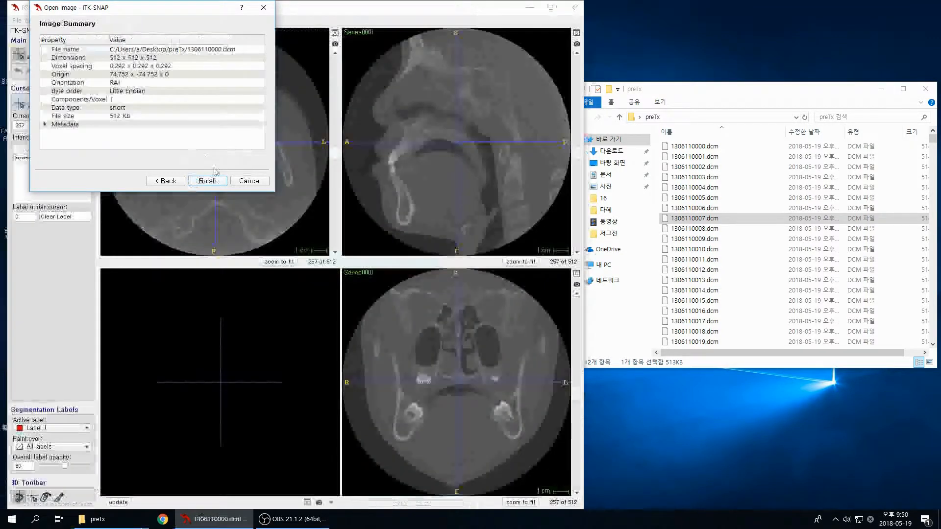
left_click(205, 182)
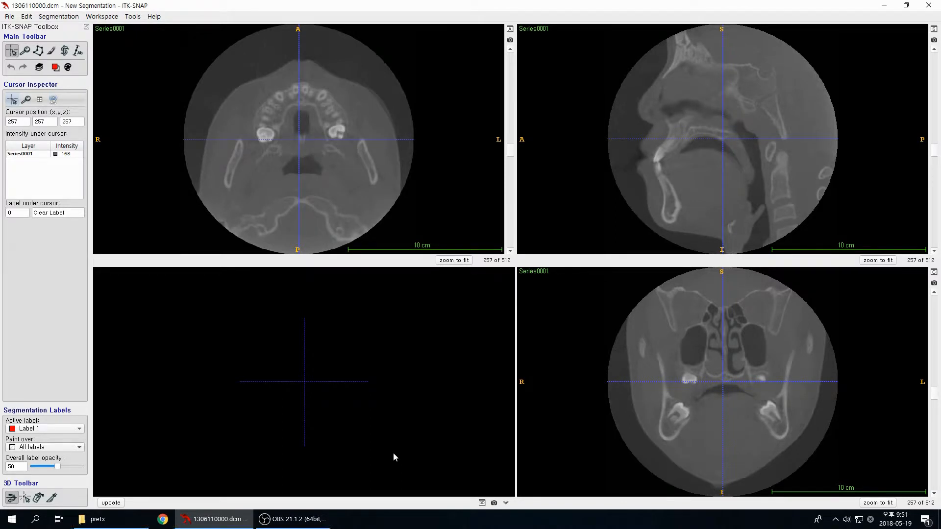
Step: Examine the skull in the axial, sagittal and coronal views by changing slices, zooming and panning
left_click_drag(285, 370, 313, 398)
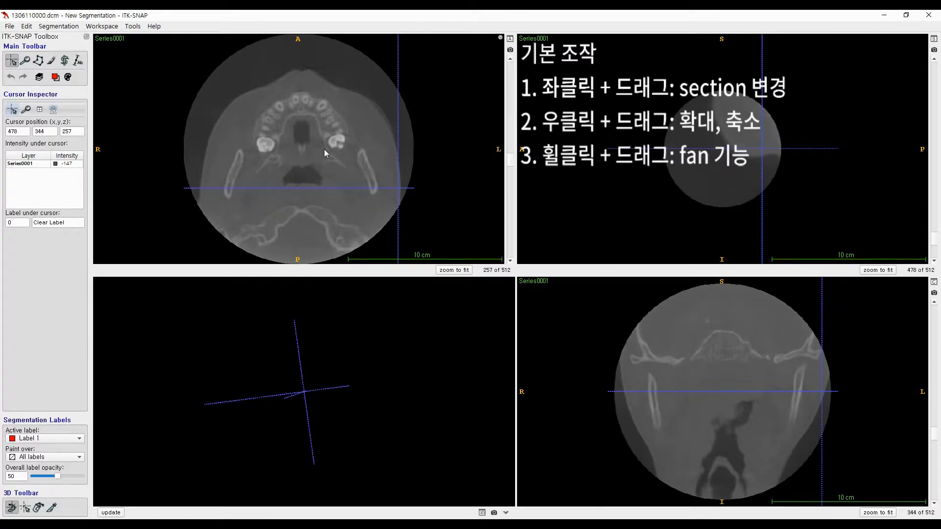
mouse_move(317, 158)
left_mouse_down()
mouse_move(304, 120)
mouse_move(265, 127)
mouse_move(321, 105)
mouse_move(321, 161)
left_mouse_up()
left_click(720, 146)
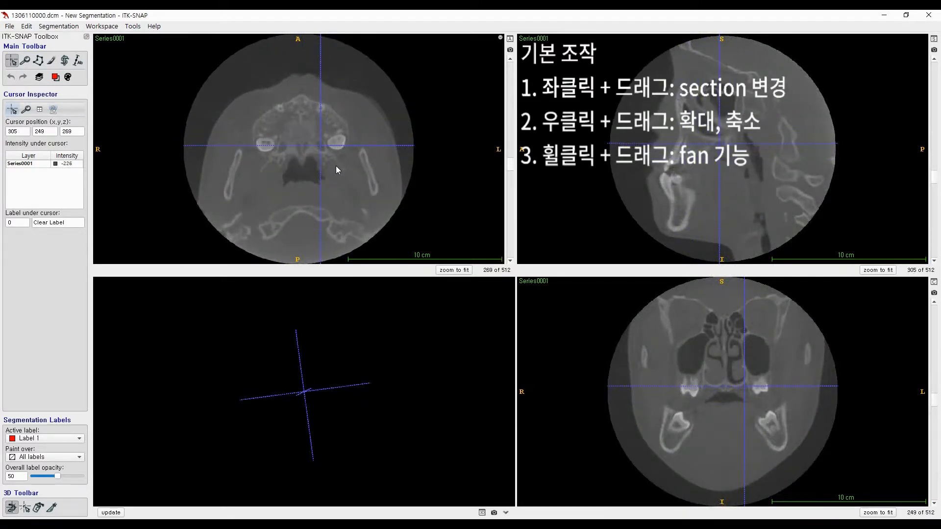
scroll(333, 163, "down", 2)
scroll(330, 157, "down", 5)
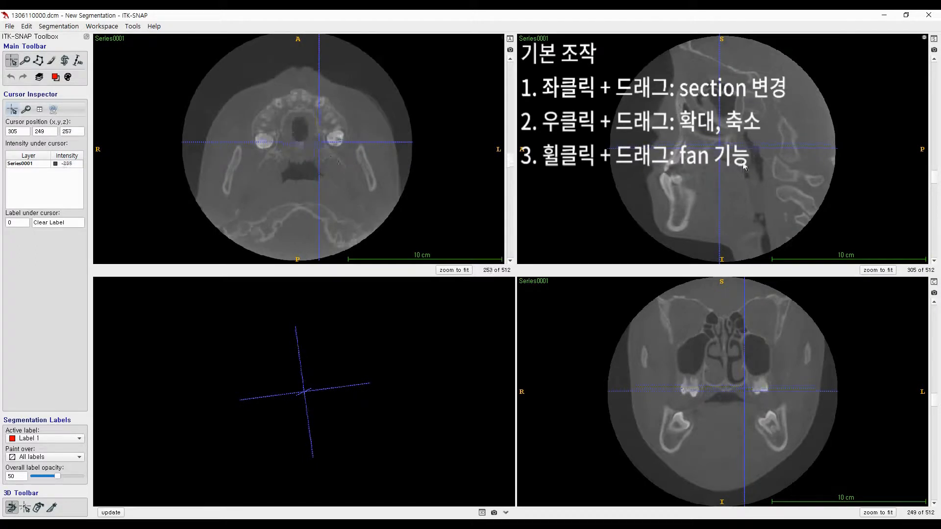
scroll(718, 172, "up", 1)
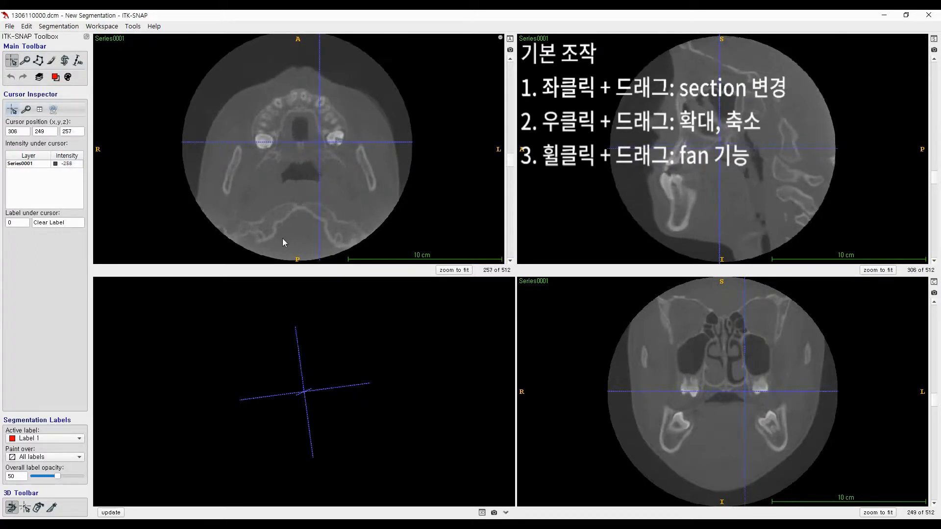
right_click_drag(312, 172, 351, 276)
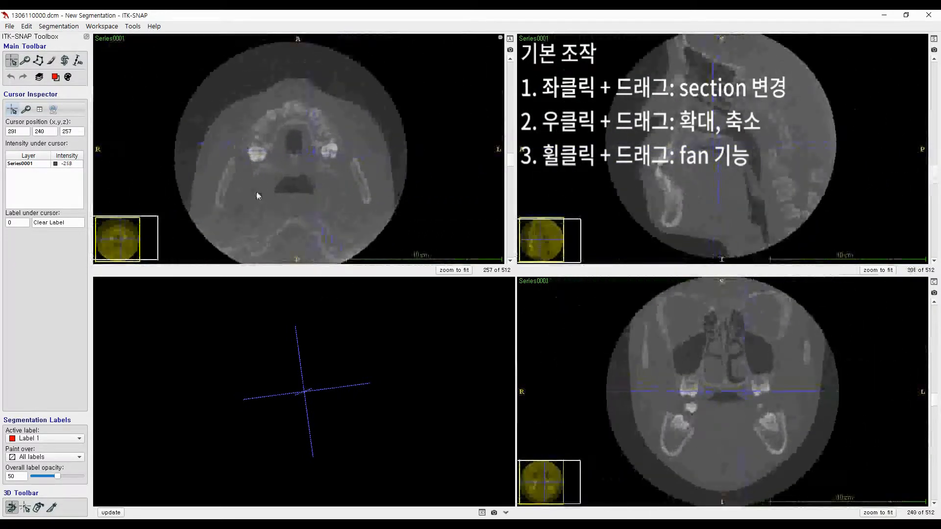
middle_click_drag(281, 196, 310, 205)
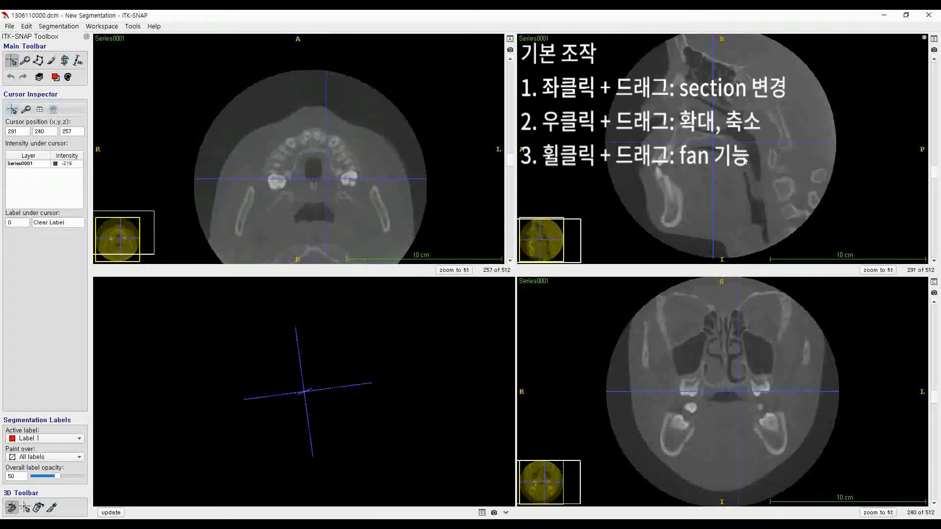
mouse_move(744, 157)
middle_mouse_down()
mouse_move(742, 175)
mouse_move(778, 158)
mouse_move(742, 172)
middle_mouse_up()
mouse_move(713, 350)
middle_mouse_down()
mouse_move(736, 336)
mouse_move(736, 354)
mouse_move(726, 353)
middle_mouse_up()
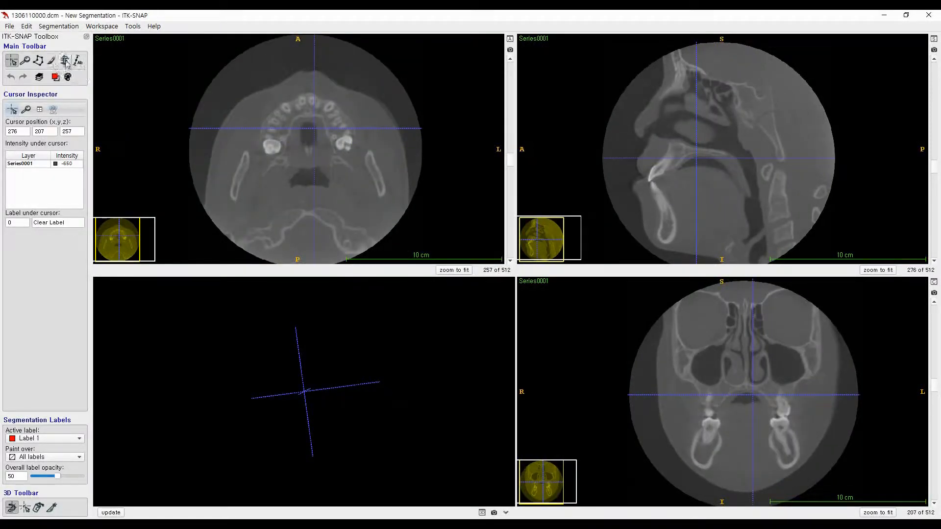
Step: Define a snake segmentation ROI around the anterior cranial base at position 158, 164, 381 with size 189 x 214 x 99 and start 3D segmentation
left_click(66, 61)
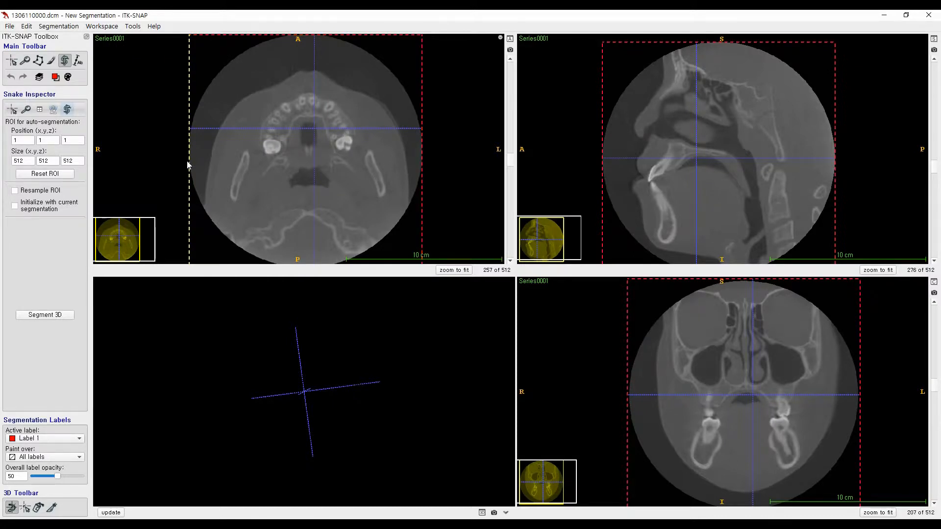
left_click_drag(187, 161, 260, 168)
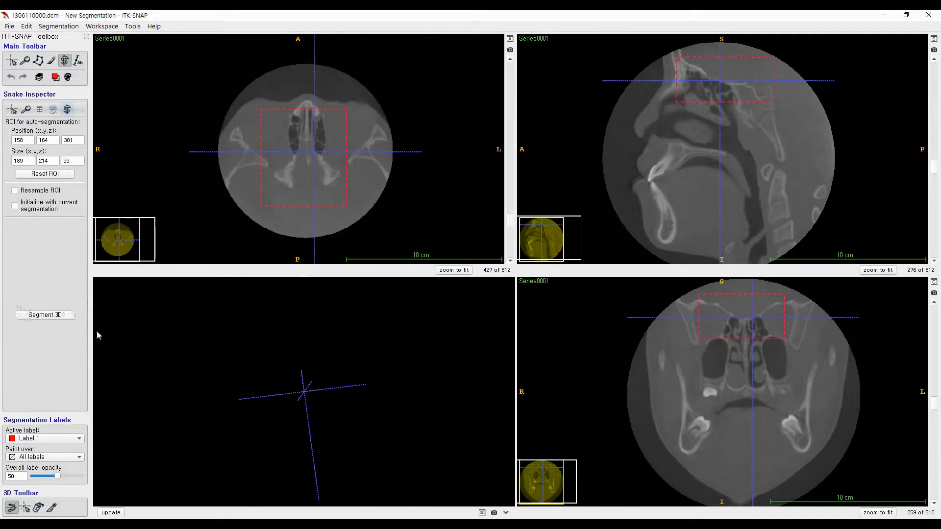
left_click(56, 316)
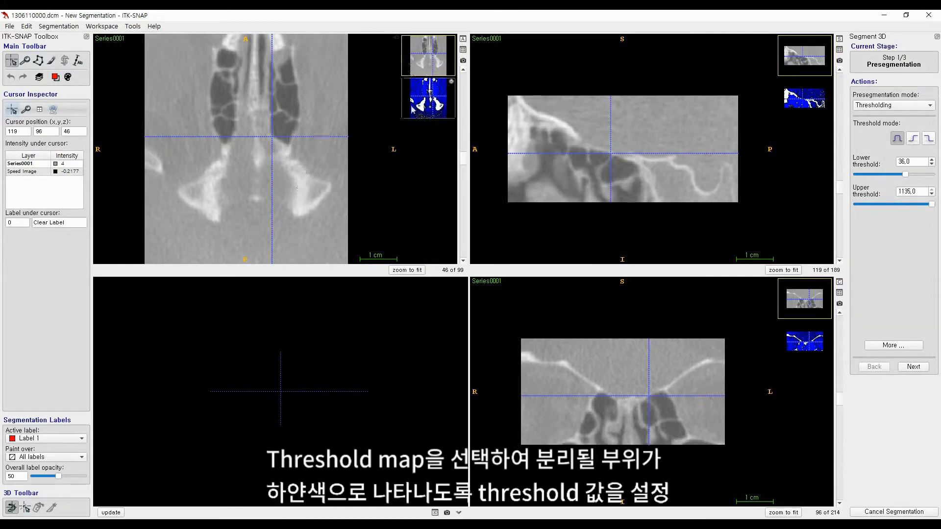
Step: Preview the speed image and accept thresholding presegmentation with lower threshold 36 and upper threshold 1135
left_click(428, 97)
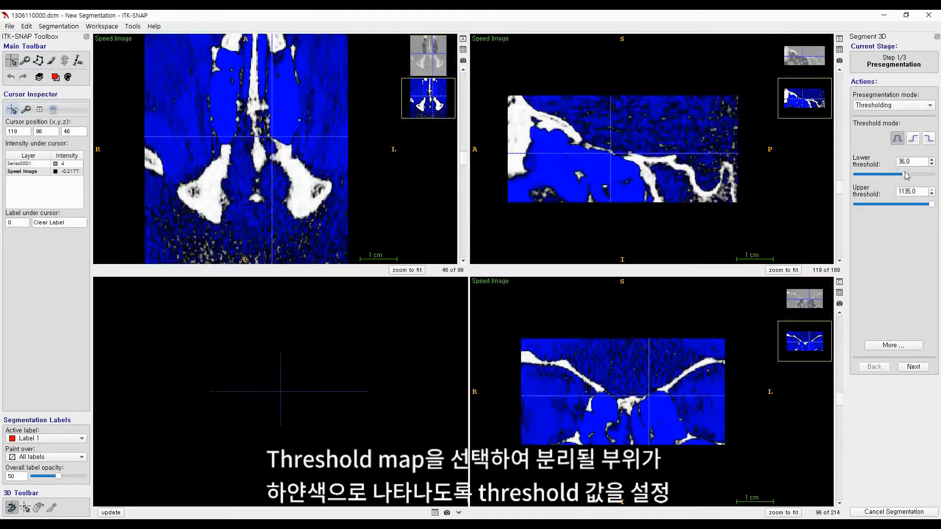
left_click_drag(905, 174, 905, 174)
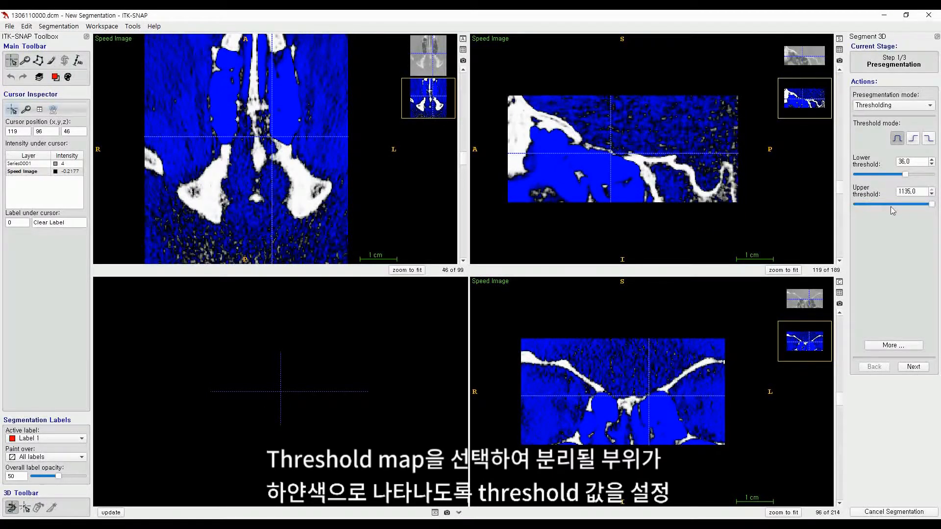
left_click(926, 368)
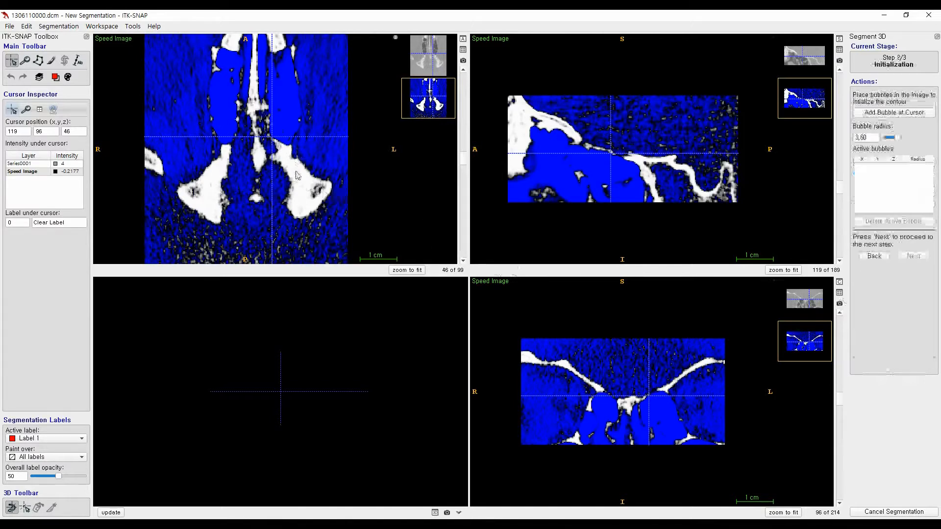
Step: Add a seed bubble in the white frontal bone area at 119, 10, 76 with radius 2.4
left_click(519, 122)
left_click(518, 121)
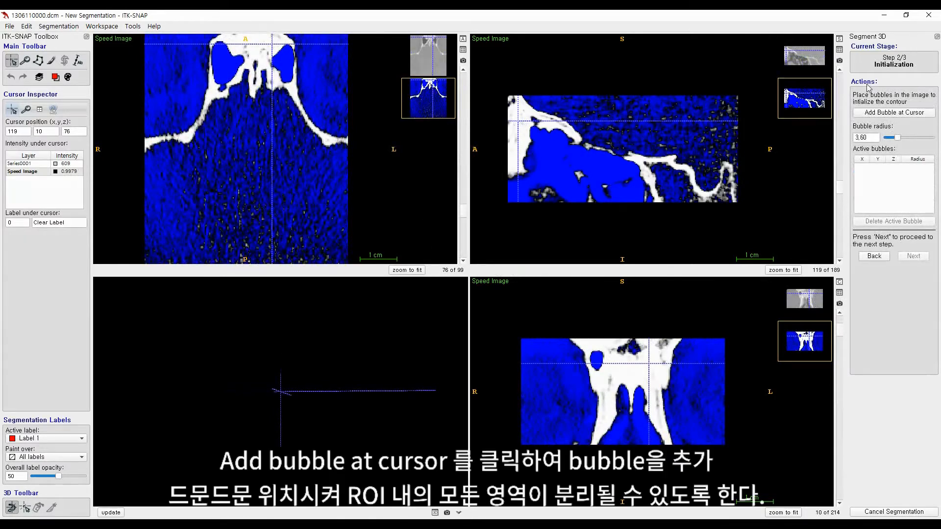
left_click(885, 113)
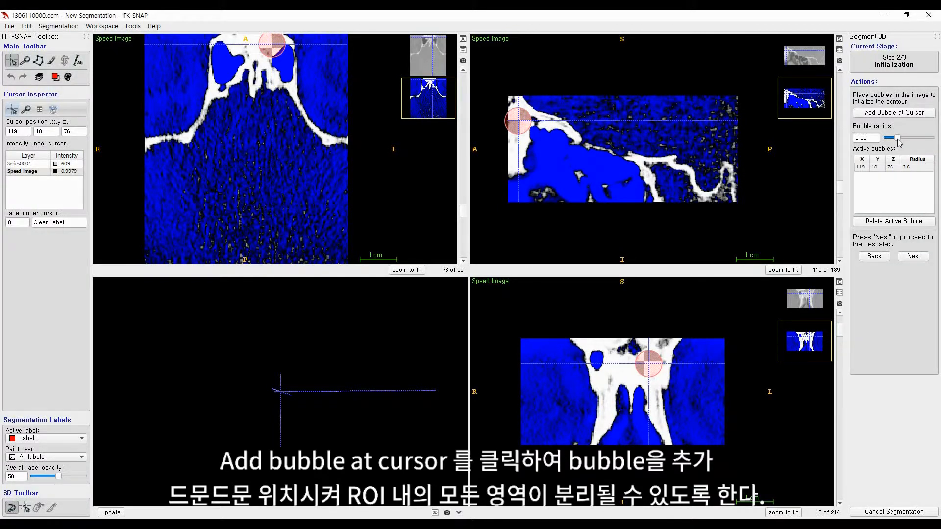
left_click_drag(900, 141, 896, 140)
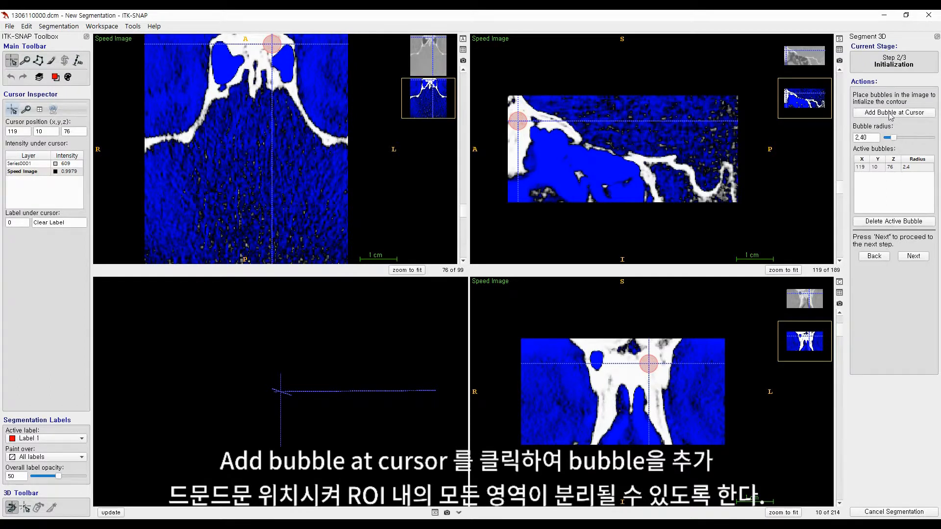
Step: Add two radius 1.3 bubbles, one in the anterior bone at 119, 6, 55 and one in the posterior bone at 119, 131, 25
left_click(518, 144)
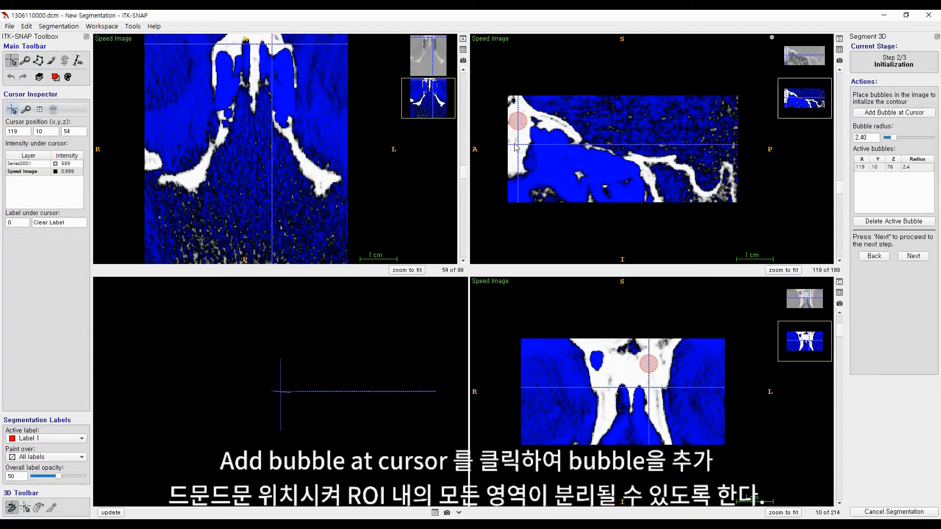
left_click(513, 143)
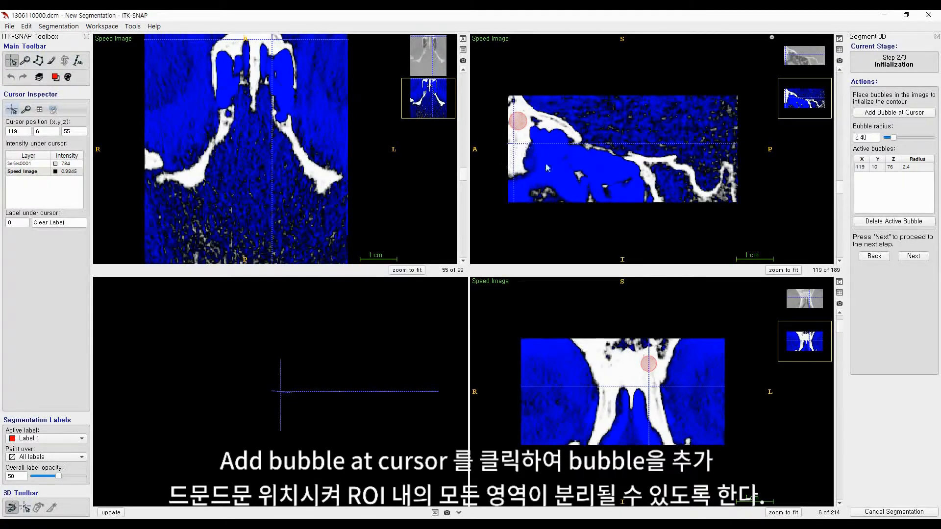
left_click(887, 113)
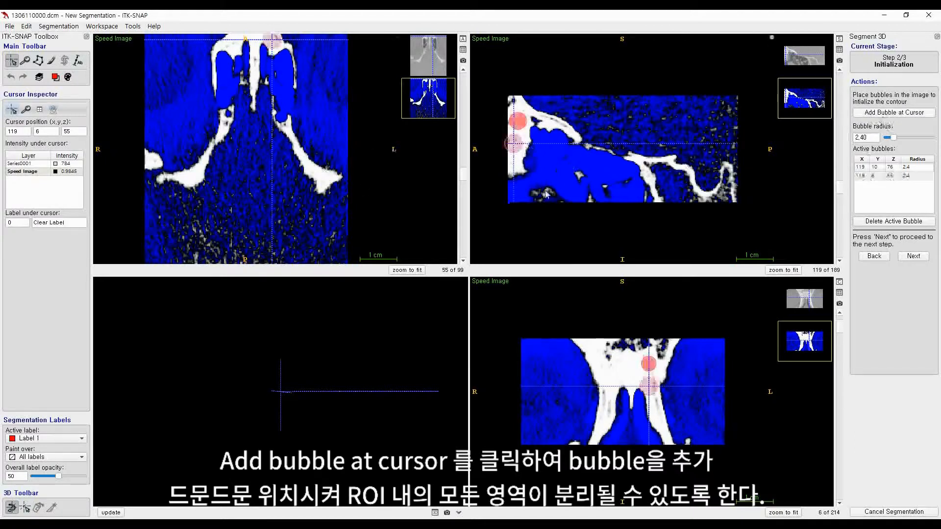
left_click(648, 175)
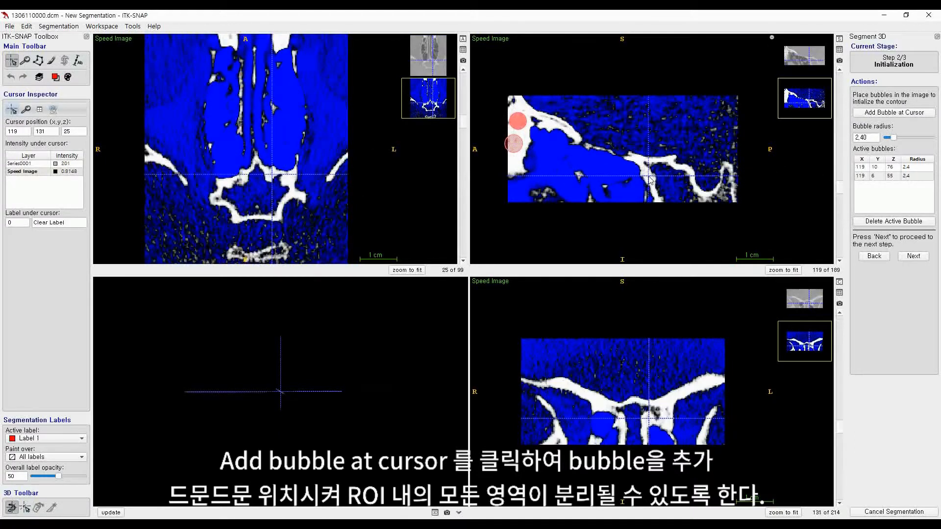
left_click_drag(892, 142, 890, 141)
left_click(887, 113)
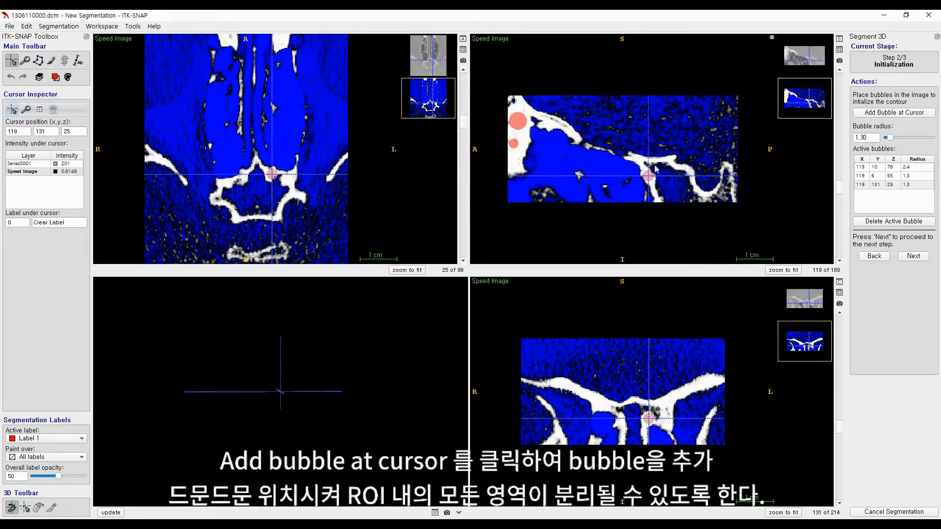
Step: Add four more radius 1.3 bubbles in white bone areas at 119, 121, 41; 176, 121, 65; 18, 121, 64; and 111, 6, 64
left_click_drag(648, 172, 637, 161)
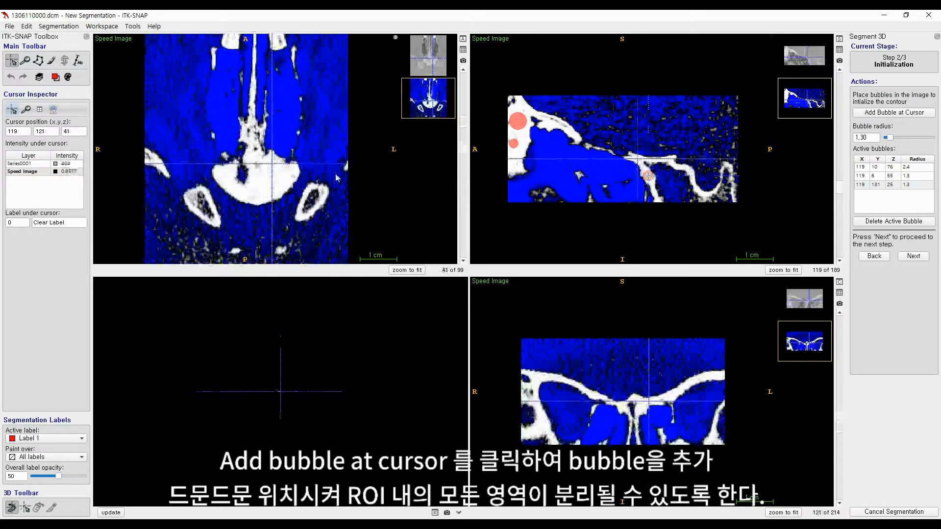
left_click(883, 114)
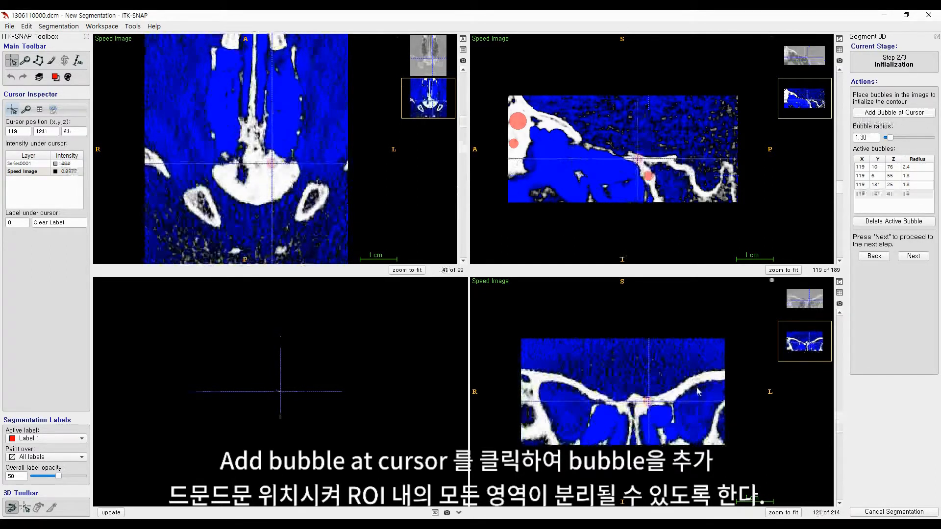
left_click(710, 375)
left_click(894, 112)
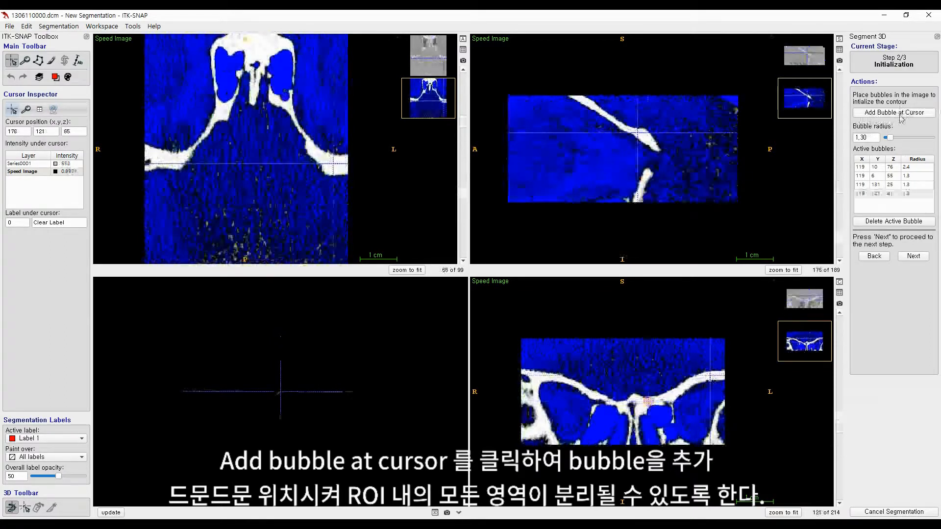
left_click(539, 376)
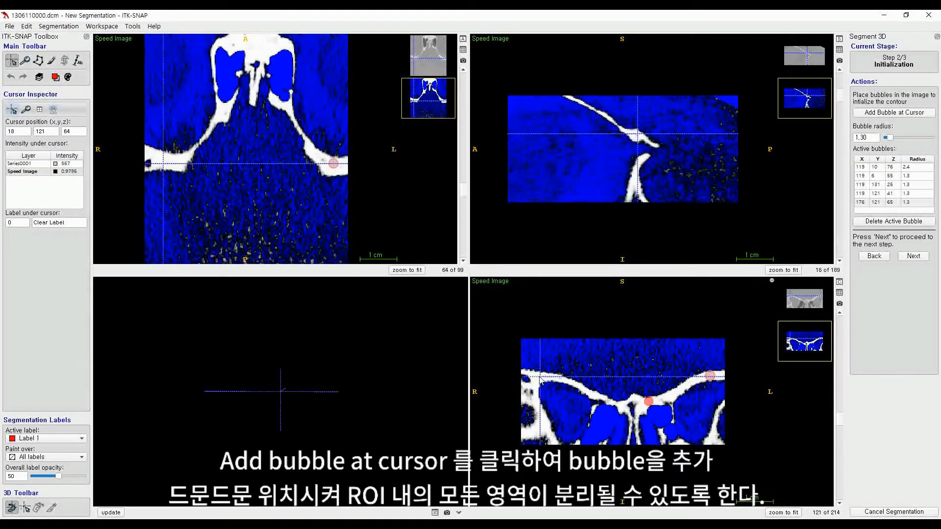
left_click(897, 114)
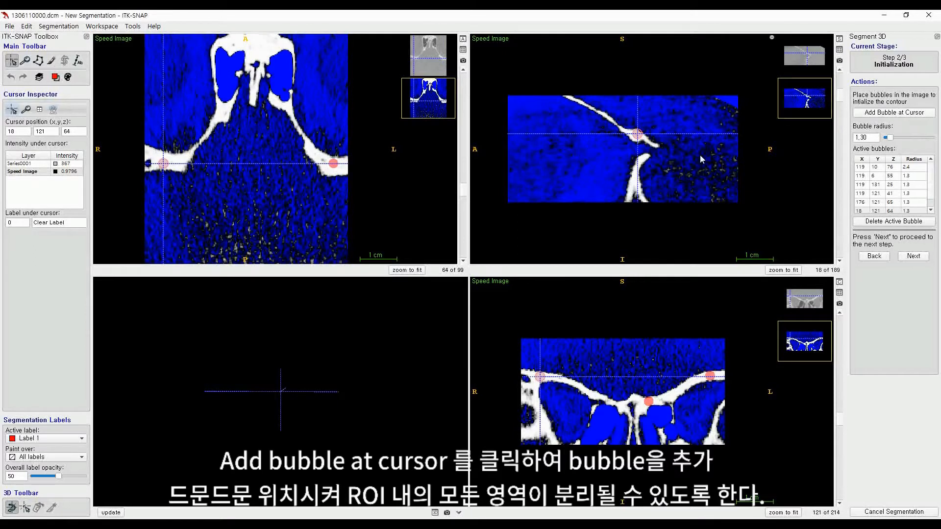
left_click(264, 38)
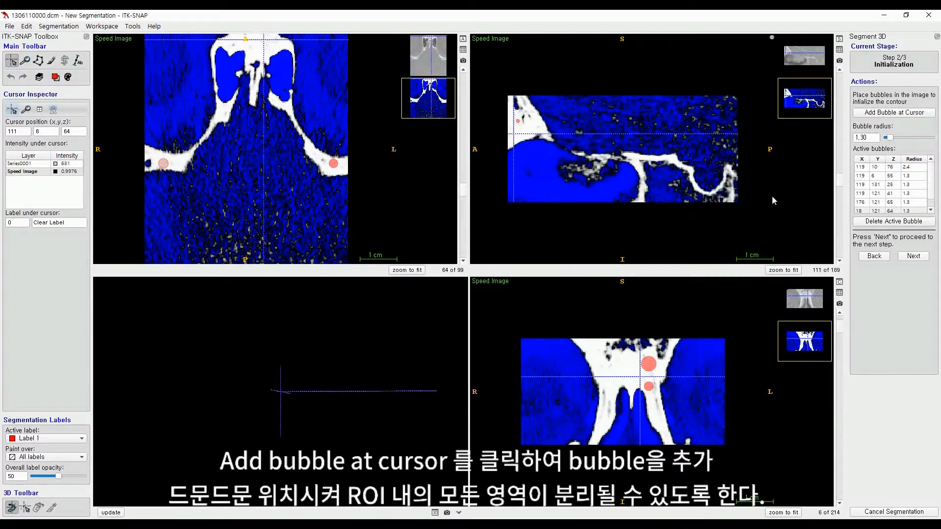
left_click(893, 113)
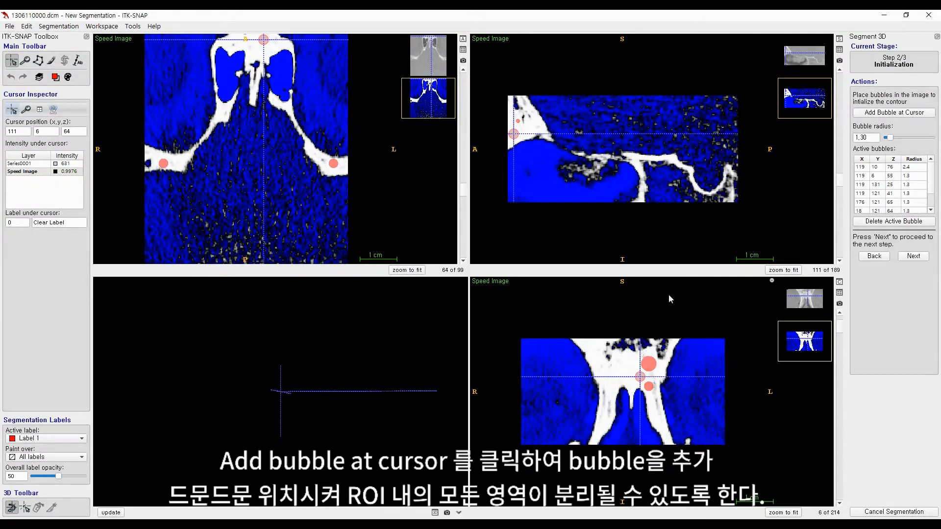
Step: Run the active contour evolution with step size 3 and check across the slices that the bone in the ROI is filled
left_click(913, 256)
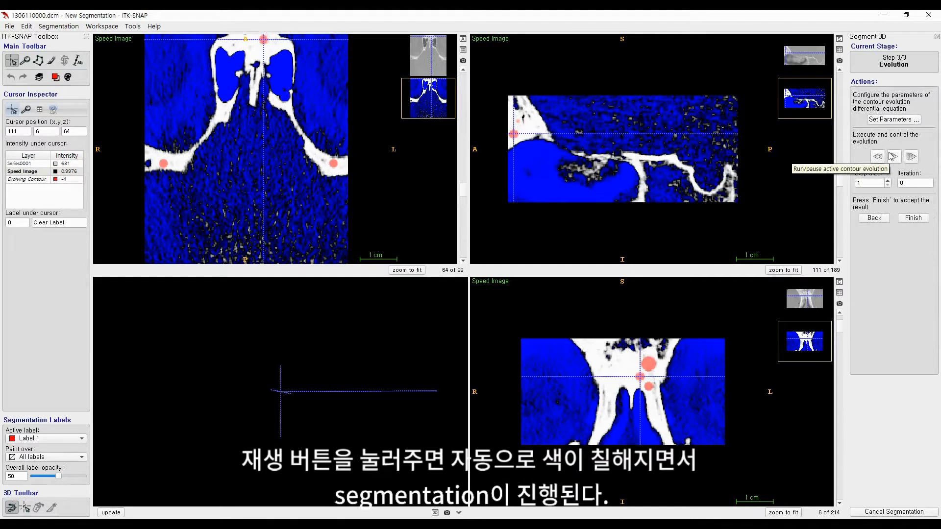
left_click(893, 156)
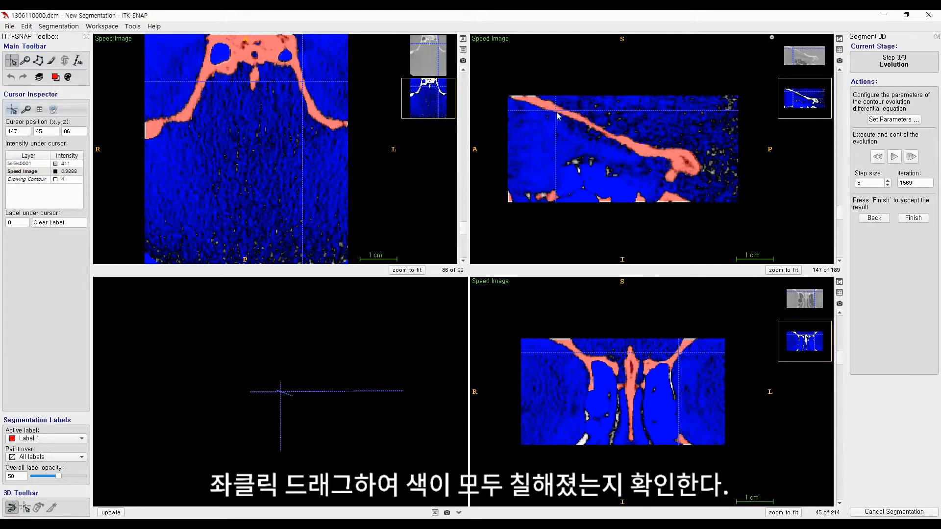
left_click_drag(560, 115, 672, 156)
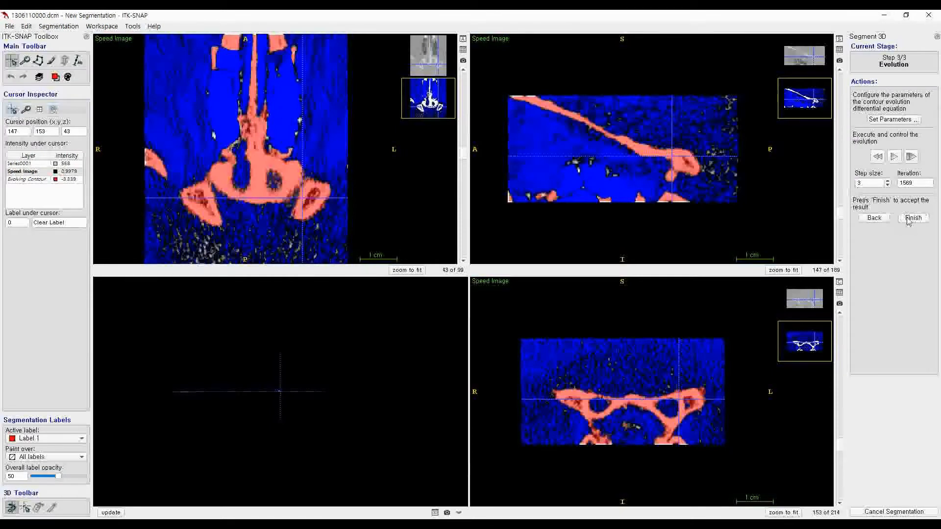
Step: Accept the evolved contour as the segmentation, generate its 3D rendering and inspect the model from several angles
left_click(912, 218)
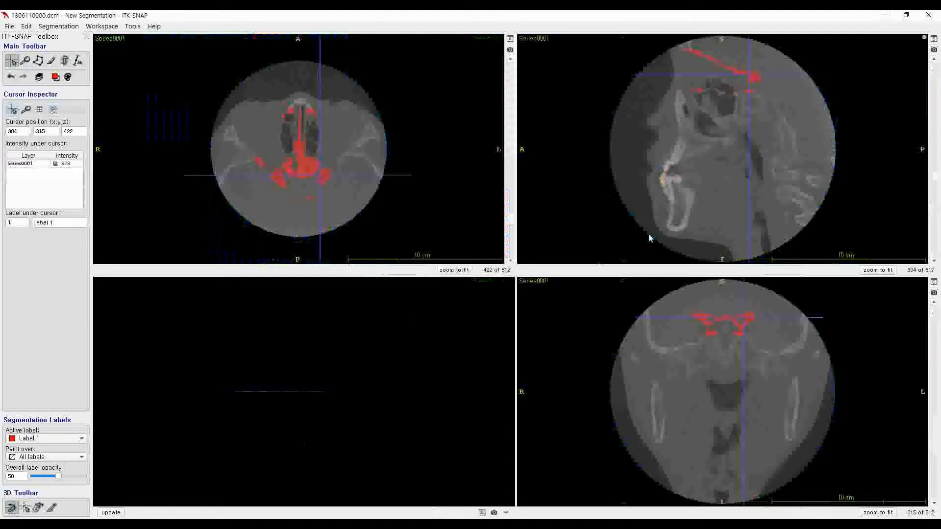
left_click(747, 78)
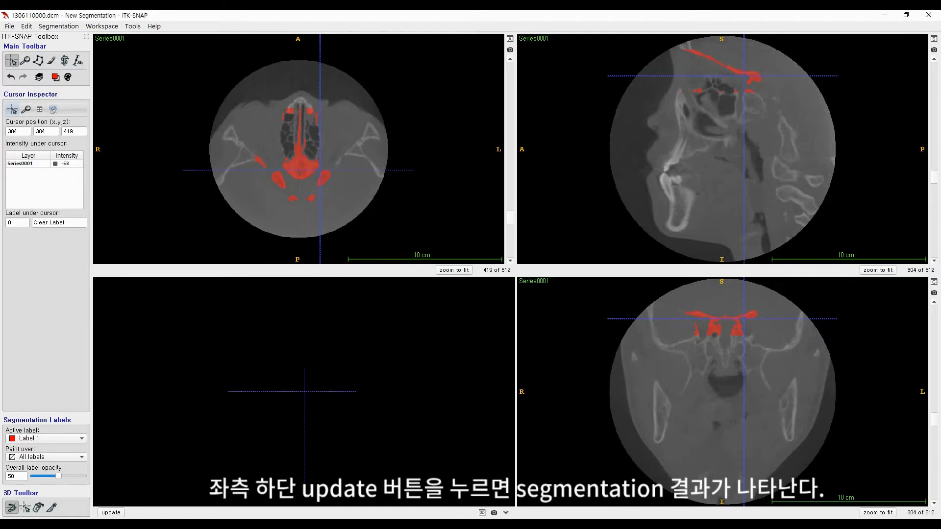
left_click(118, 511)
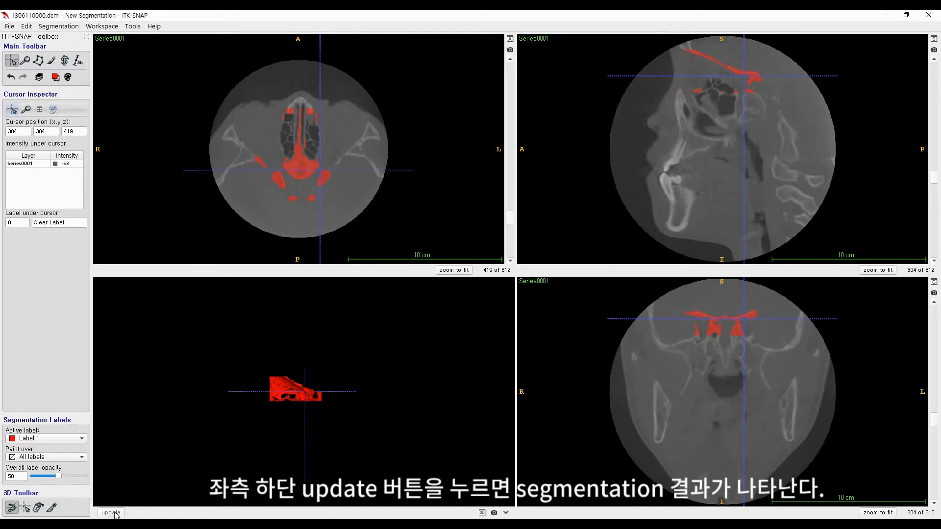
left_click_drag(283, 379, 329, 431)
scroll(302, 361, "up", 4)
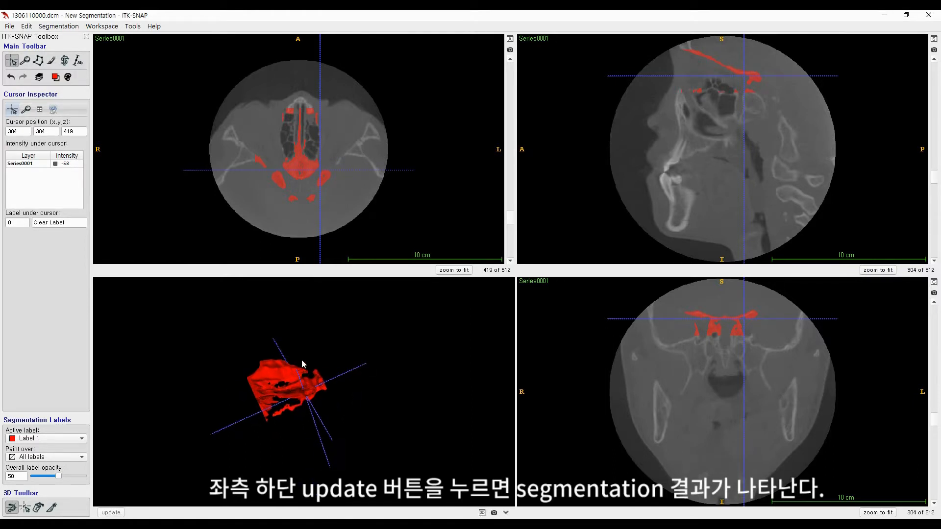
left_click_drag(295, 451, 320, 434)
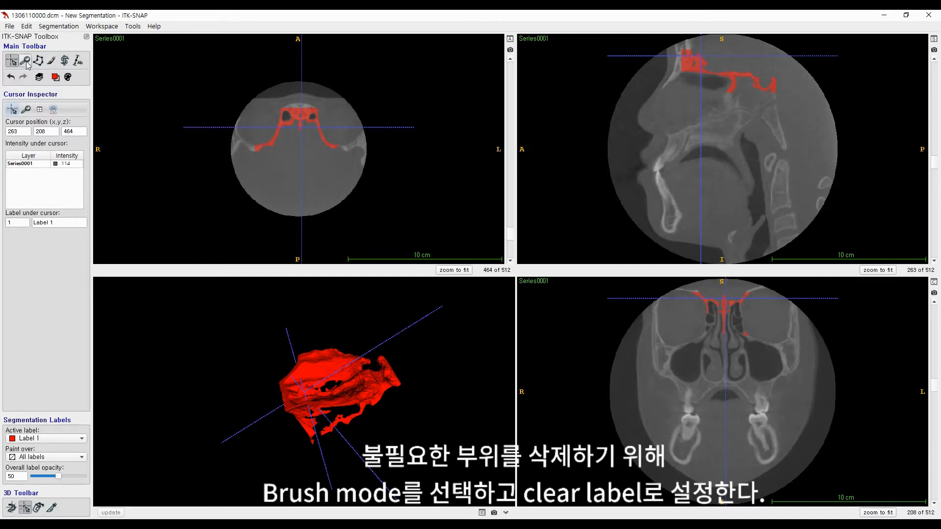
Step: With the paintbrush set to Clear Label, locate the stray lower fragment from the 3D model and erase it in sagittal slices 310 and 311
left_click(55, 64)
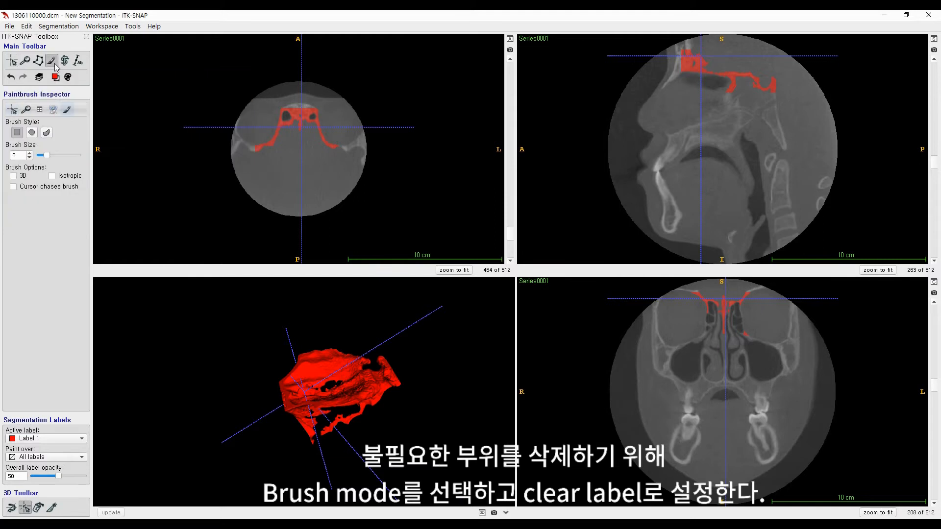
left_click(43, 439)
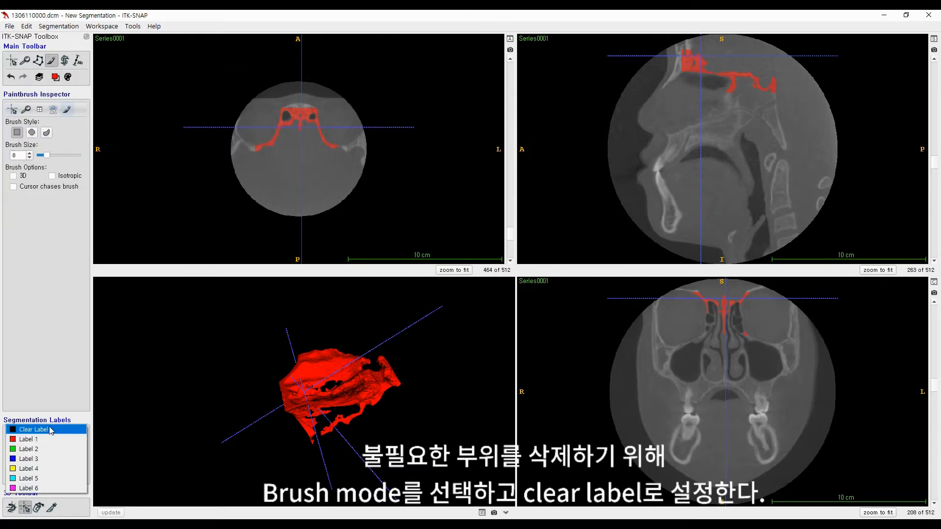
left_click(49, 430)
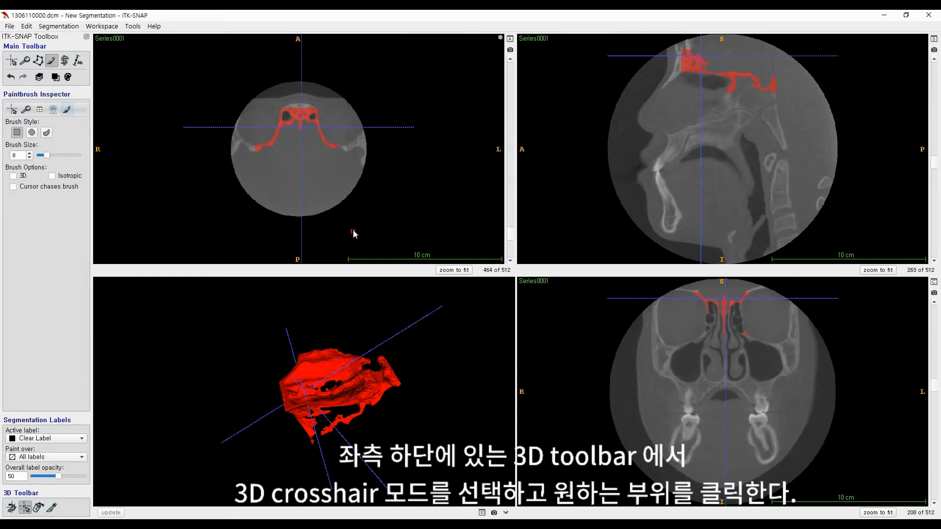
left_click_drag(248, 440, 358, 458)
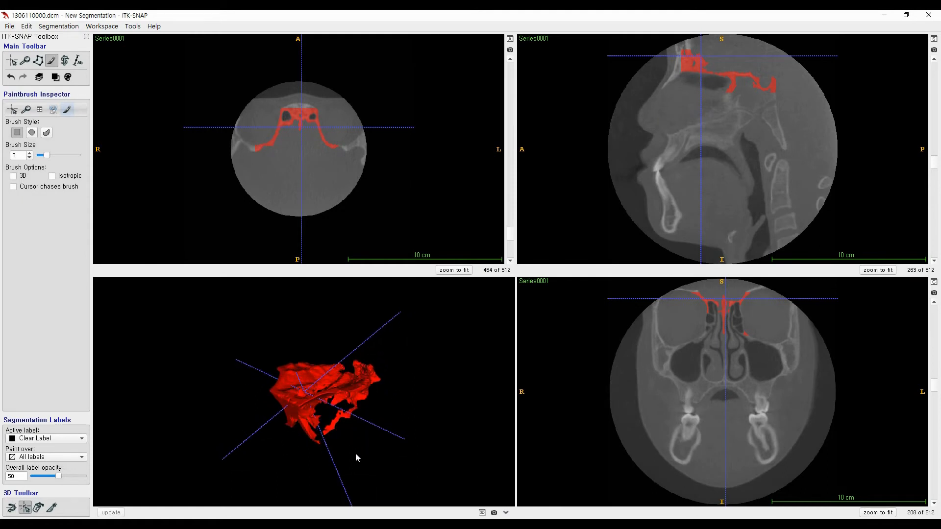
left_click(338, 423)
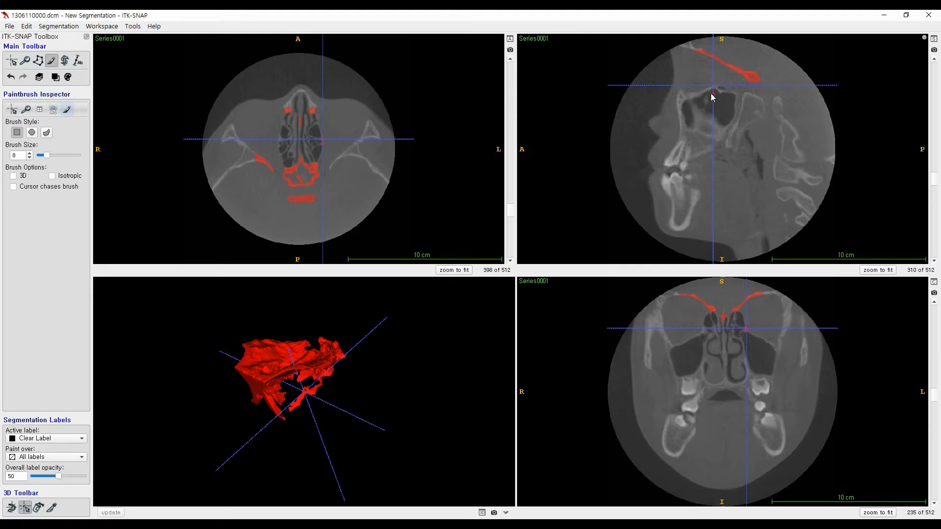
scroll(668, 96, "up", 1)
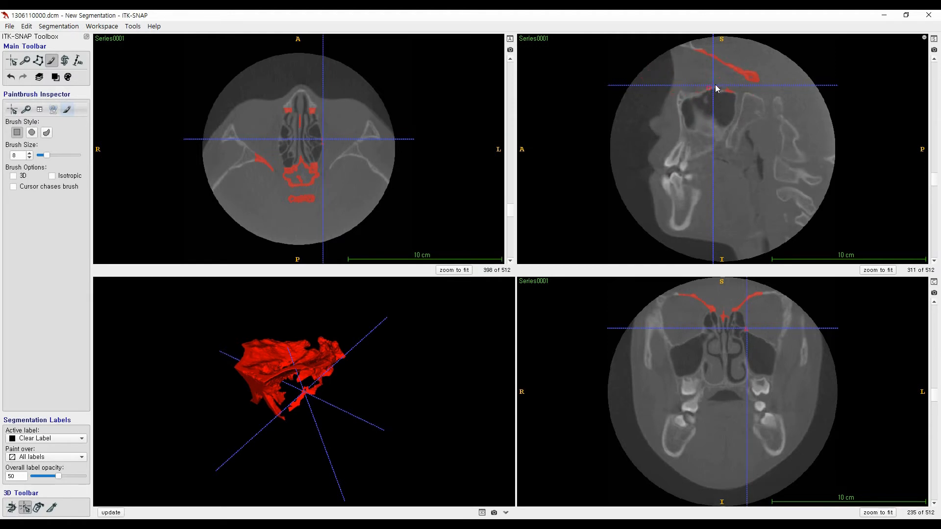
mouse_move(715, 84)
left_mouse_down()
mouse_move(723, 100)
mouse_move(731, 92)
left_mouse_up()
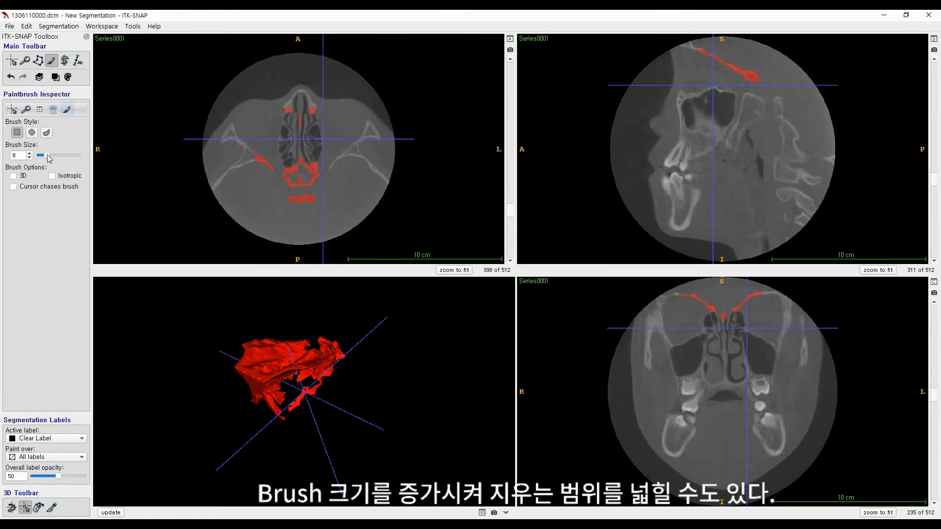
Step: Enlarge the brush to size 23 and erase the same stray fragment through the consecutive sagittal slices from 312 onward
left_click_drag(48, 156, 61, 156)
scroll(694, 103, "up", 1)
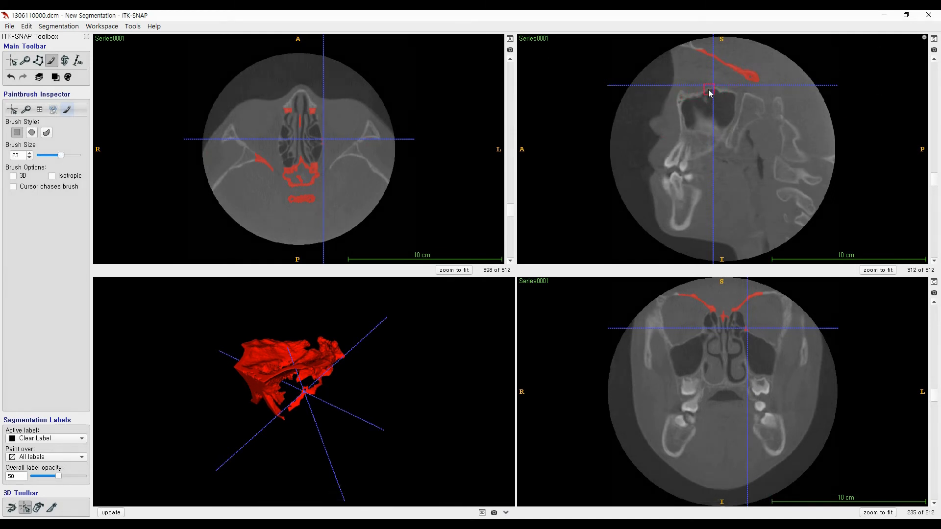
scroll(714, 101, "up", 1)
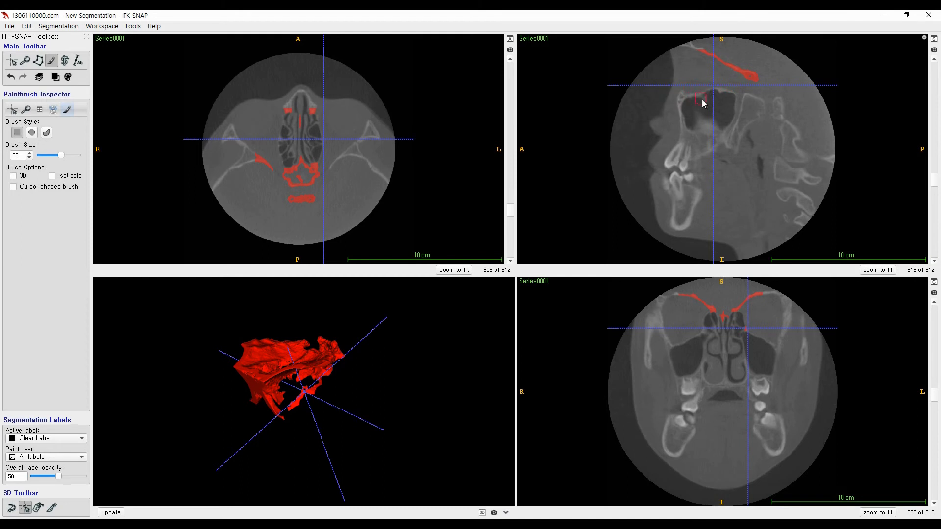
scroll(678, 102, "up", 1)
scroll(681, 104, "up", 1)
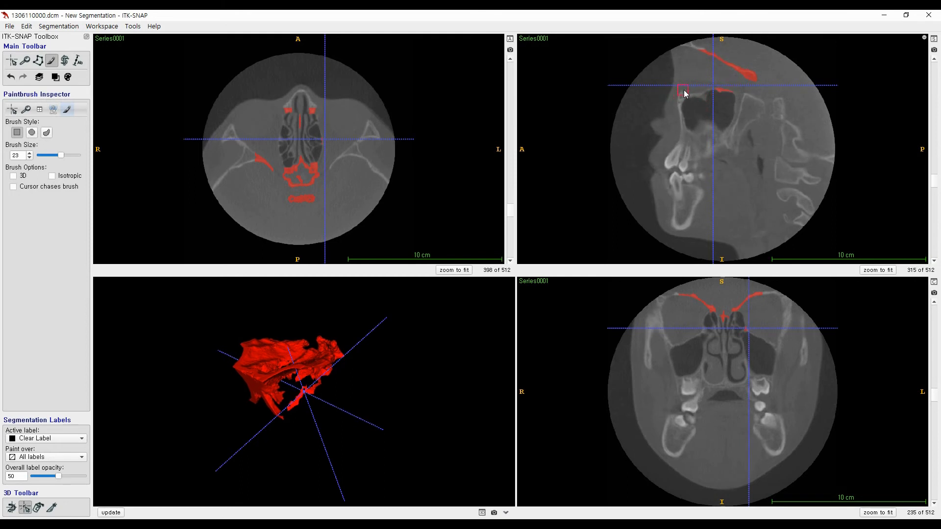
scroll(708, 108, "up", 1)
left_click(681, 97)
left_click_drag(718, 92, 736, 95)
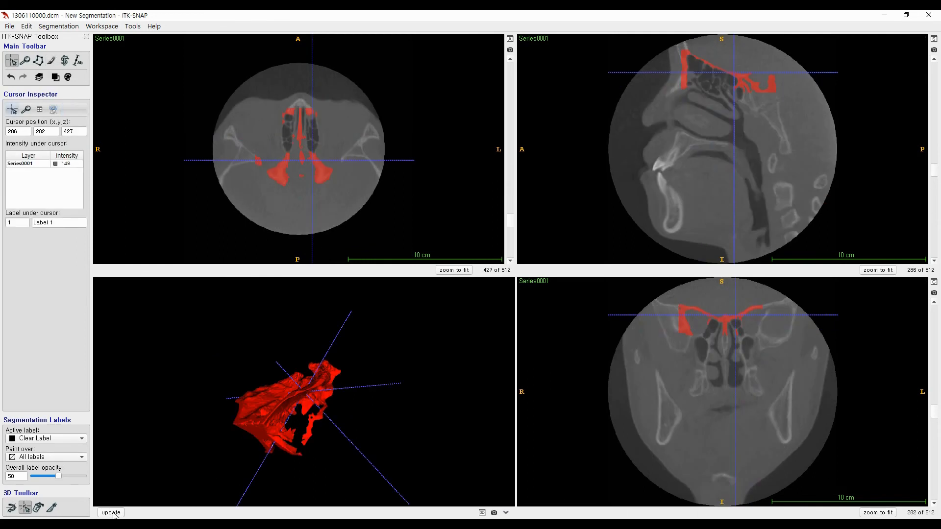
Step: Update the 3D rendering and examine the cleaned cranial base model from several angles for leftover fragments
left_click_drag(273, 467, 302, 429)
left_click_drag(218, 419, 329, 451)
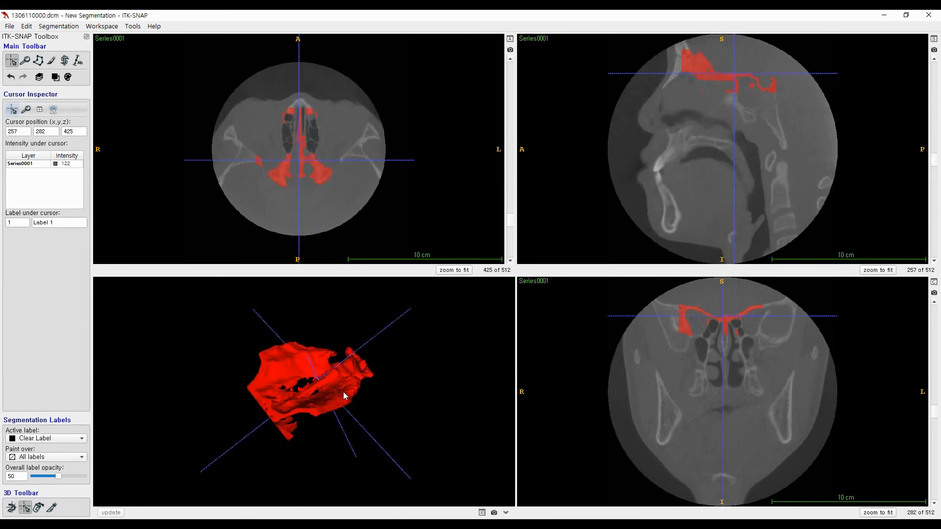
left_click_drag(184, 431, 185, 404)
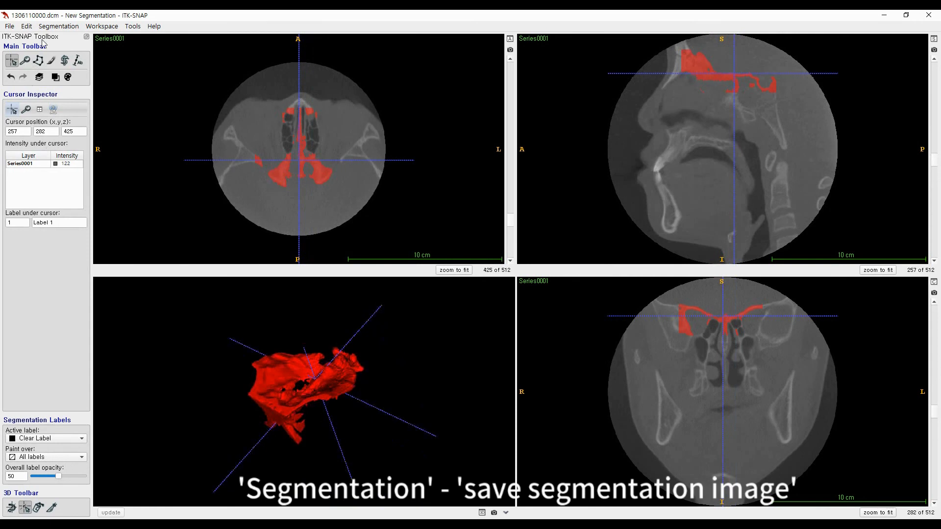
Step: Start saving the segmentation image in GIPL format and select the "Untitled" part of its filename for replacement
left_click(50, 27)
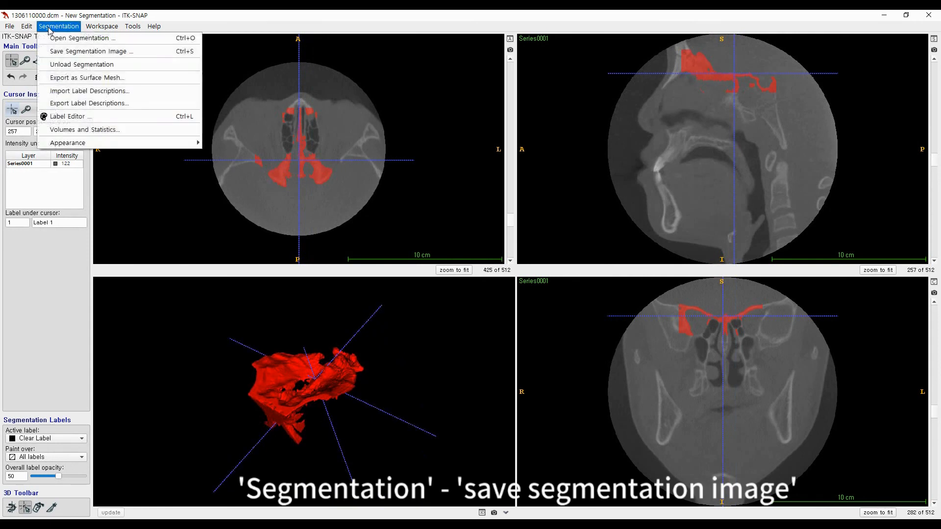
left_click(61, 51)
left_click(411, 262)
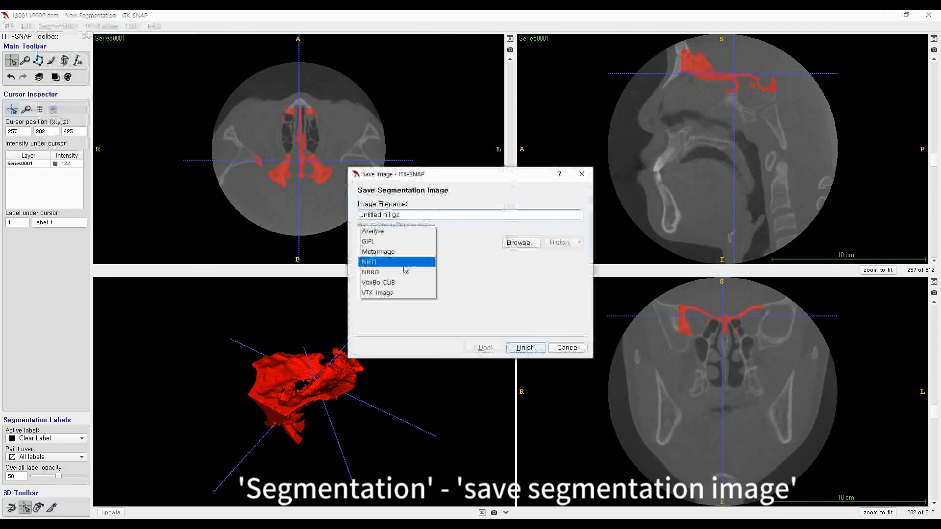
left_click(389, 238)
left_click(383, 215)
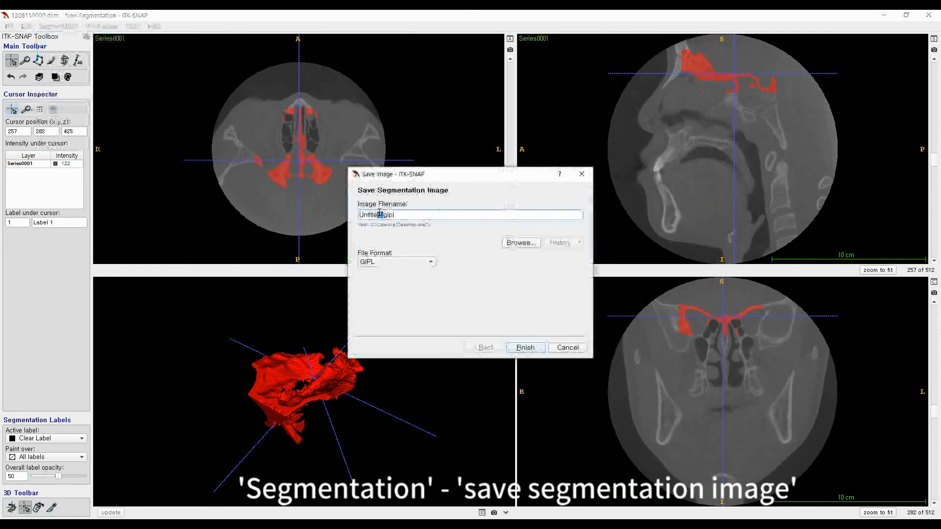
left_click_drag(382, 214, 350, 210)
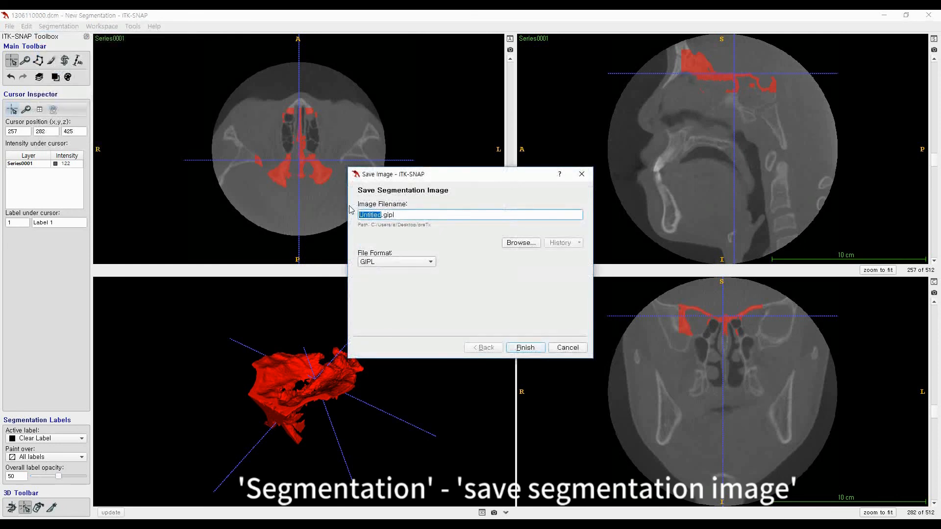